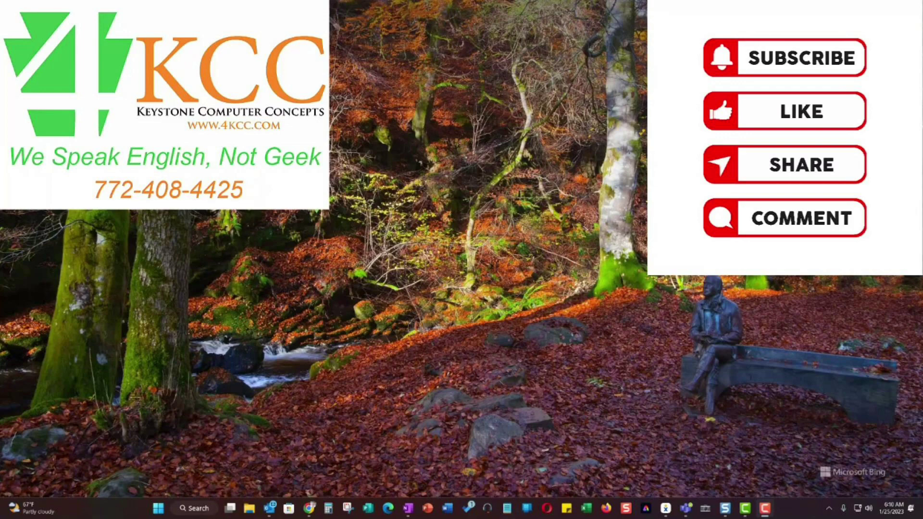
# Step: Launch File Explorer from its taskbar icon, opening at This PC
pyautogui.click(249, 509)
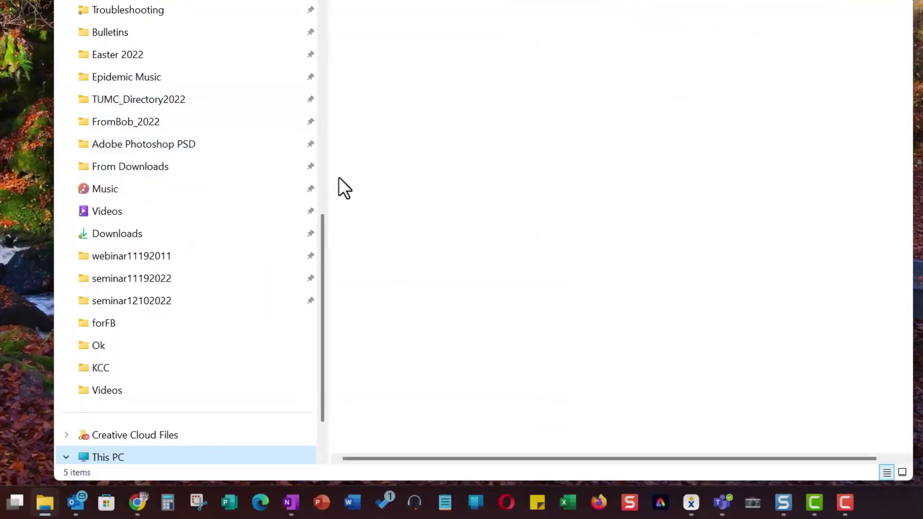
# Step: Locate the pinned Adobe Photoshop PSD folder among the quick-access folders in This PC
pyautogui.moveTo(861, 515); pyautogui.dragTo(884, 516)
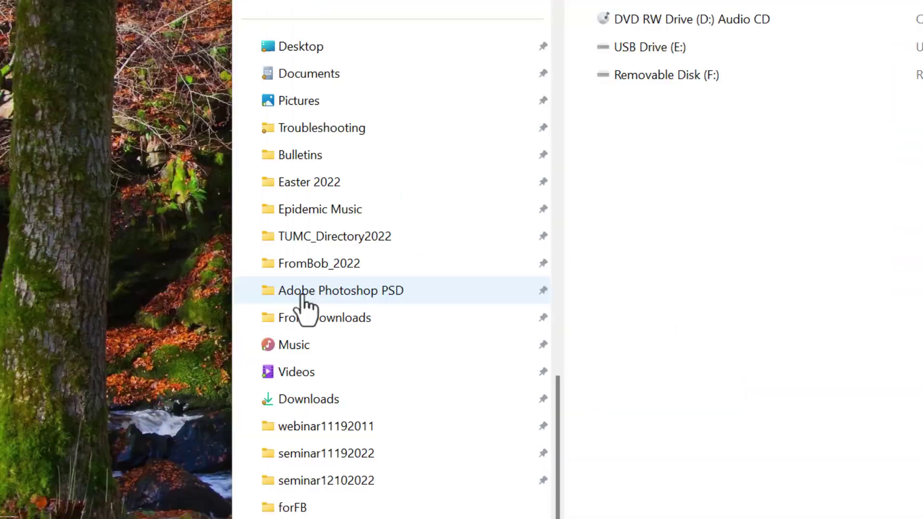
# Step: Send the Adobe Photoshop PSD folder to the Desktop as a shortcut
pyautogui.rightClick(302, 296)
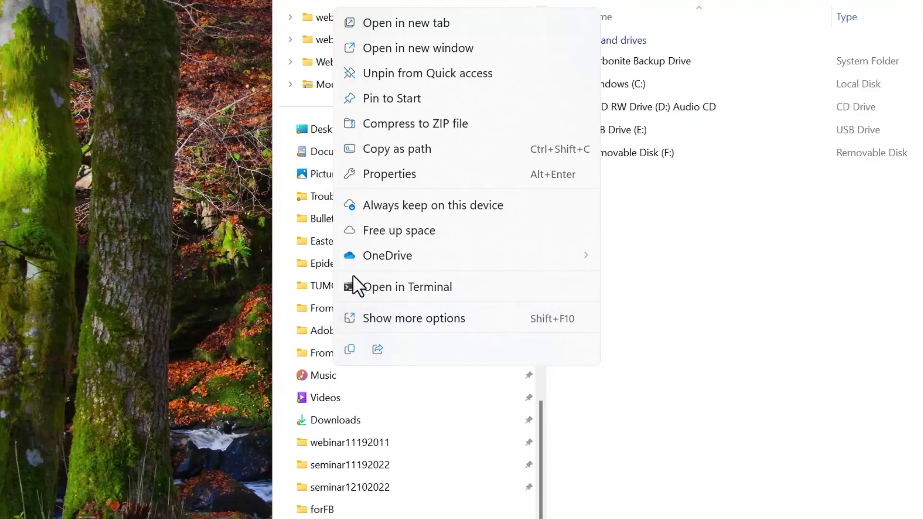
pyautogui.rightClick(206, 338)
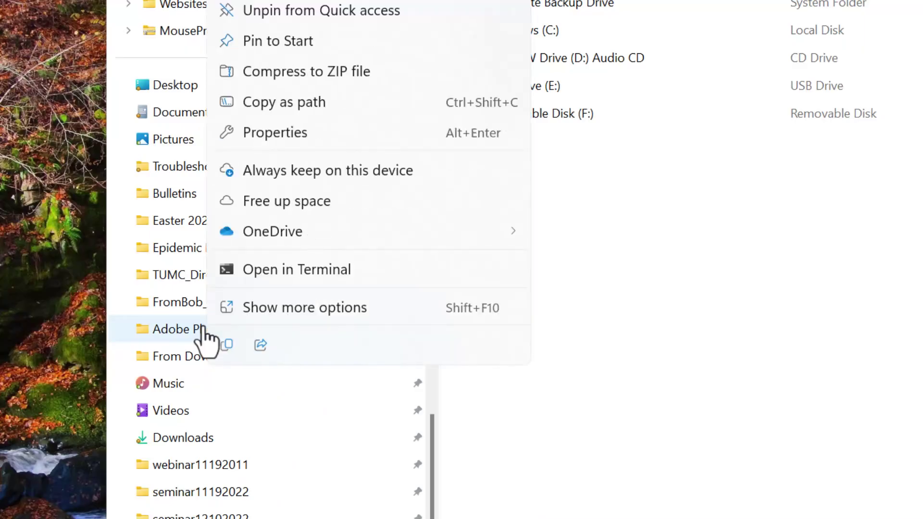
pyautogui.click(296, 310)
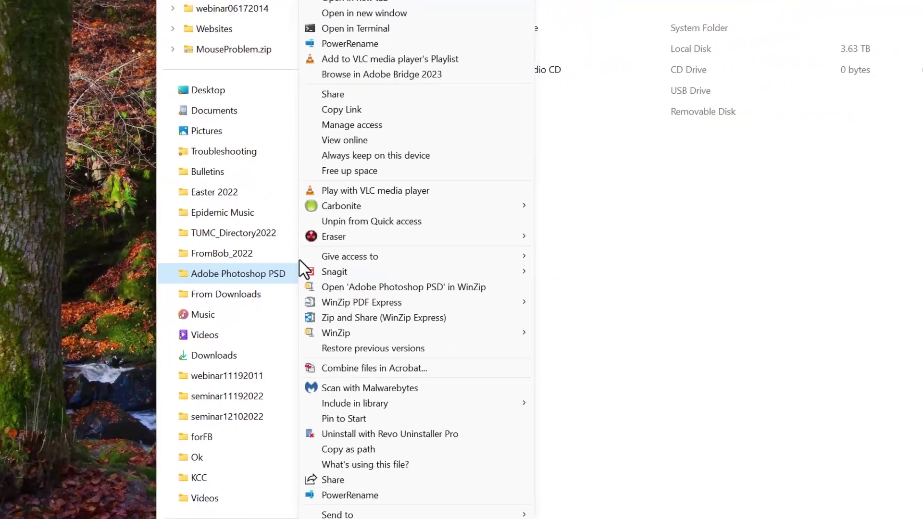
pyautogui.moveTo(235, 431)
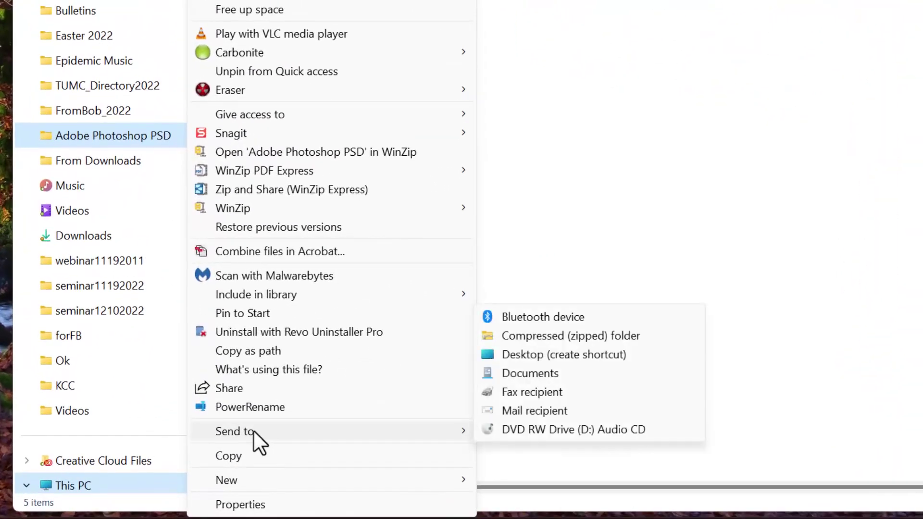
pyautogui.click(579, 354)
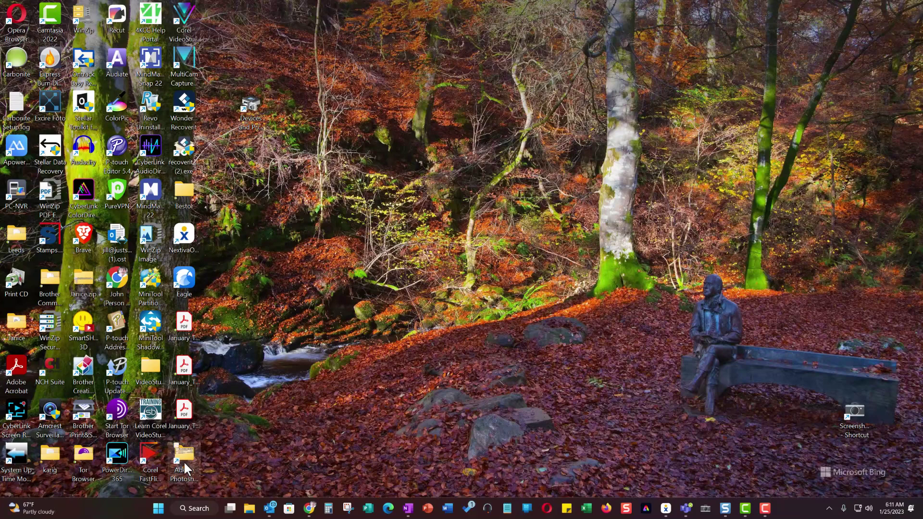
# Step: Drag the Adobe Photoshop PSD shortcut out of the icon grid and place it beside the statue
pyautogui.moveTo(185, 458); pyautogui.dragTo(493, 278)
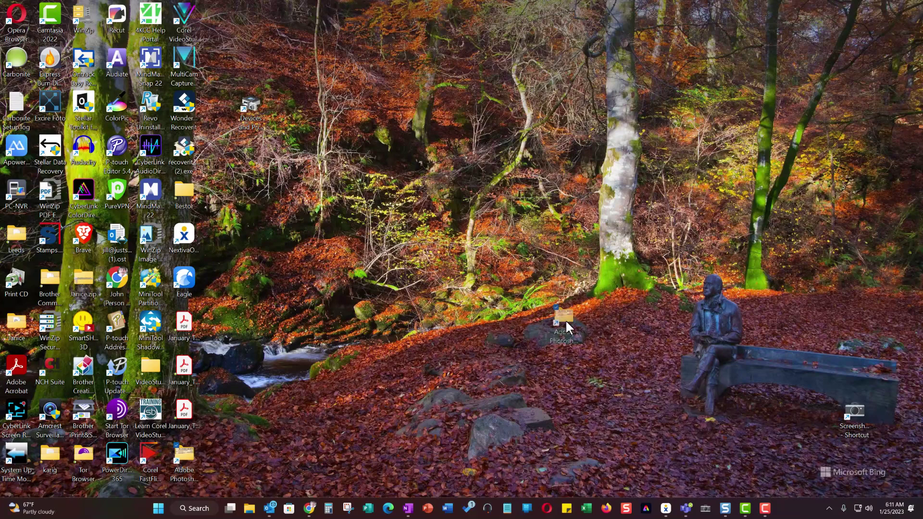
pyautogui.moveTo(613, 345); pyautogui.dragTo(614, 345)
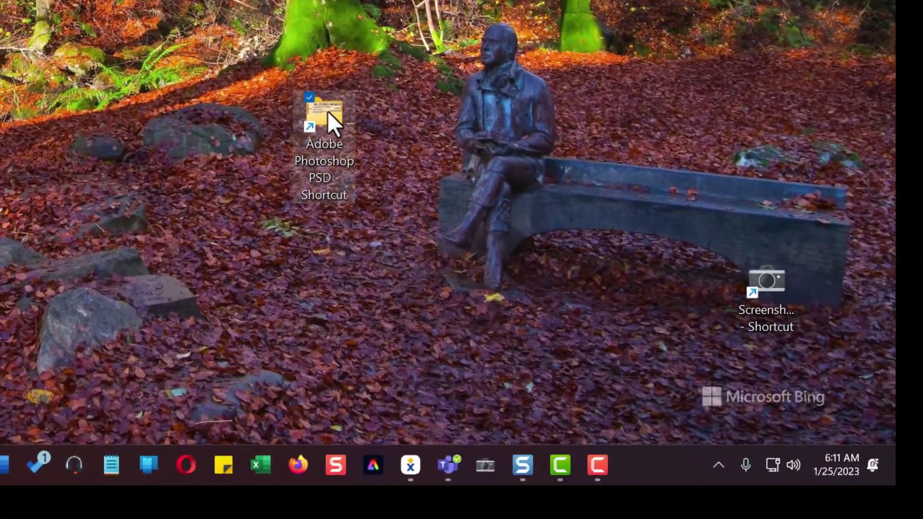
pyautogui.moveTo(327, 111)
pyautogui.mouseDown()
pyautogui.moveTo(487, 234)
pyautogui.moveTo(647, 466)
pyautogui.mouseUp()
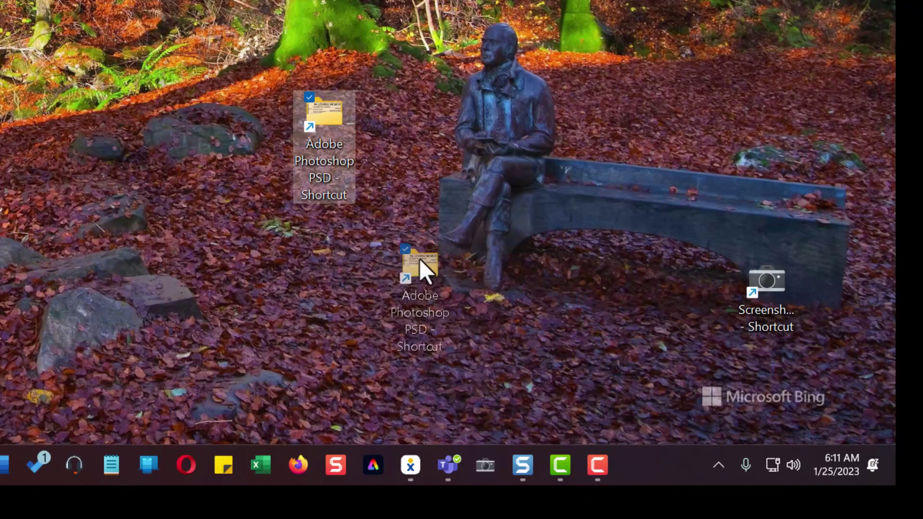
pyautogui.moveTo(647, 466); pyautogui.dragTo(348, 110)
# Step: In the shortcut's Properties, prefix the Target with 'explorer ' before the quoted PSD folder path
pyautogui.rightClick(346, 112)
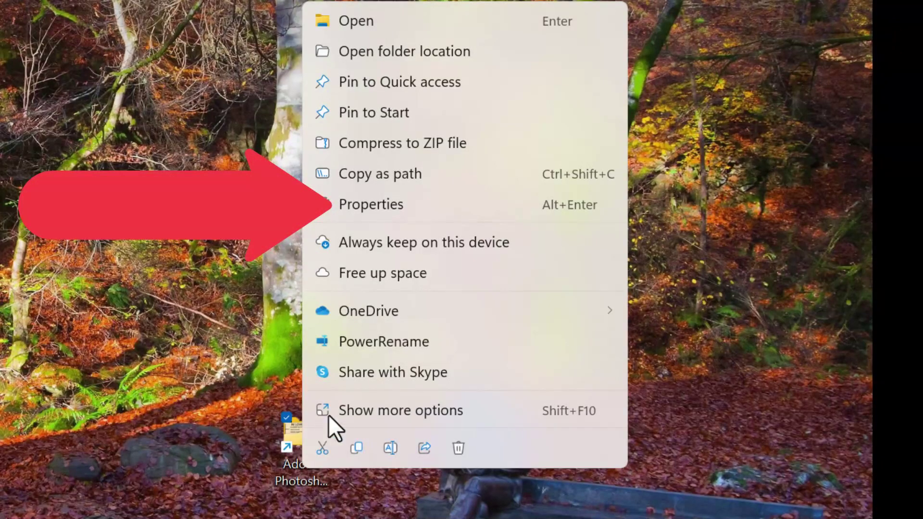
pyautogui.click(436, 205)
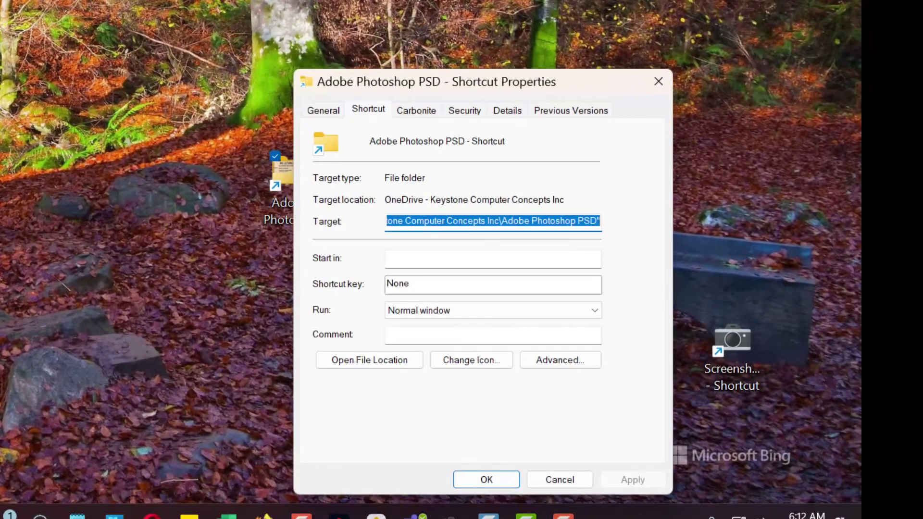
pyautogui.moveTo(449, 76)
pyautogui.mouseDown()
pyautogui.moveTo(356, 25)
pyautogui.moveTo(239, 2)
pyautogui.mouseUp()
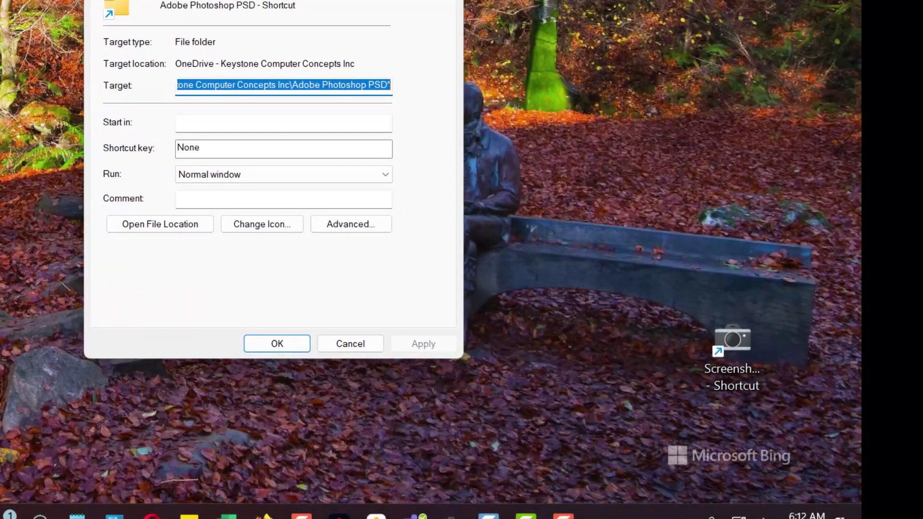
pyautogui.click(194, 86)
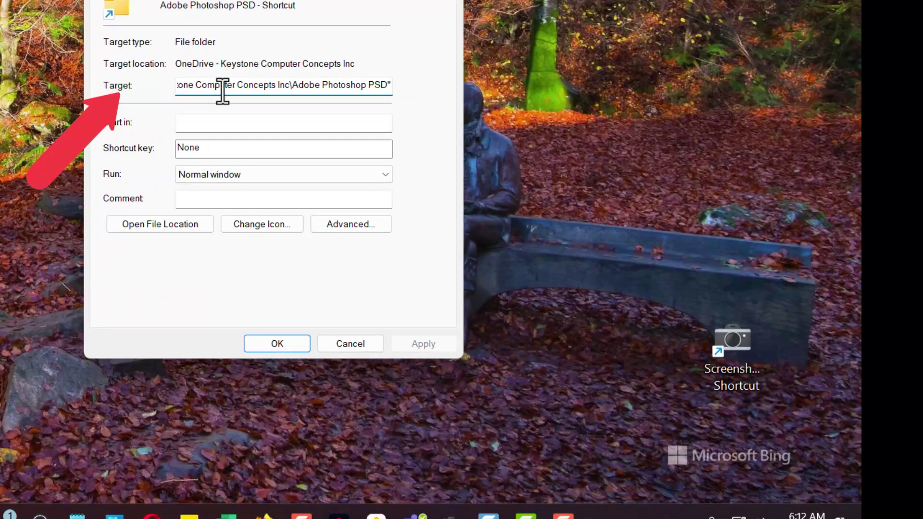
pyautogui.press('Left')
pyautogui.press('Left')
pyautogui.press('Left')
pyautogui.press('Left')
pyautogui.press('Left')
pyautogui.press('Left')
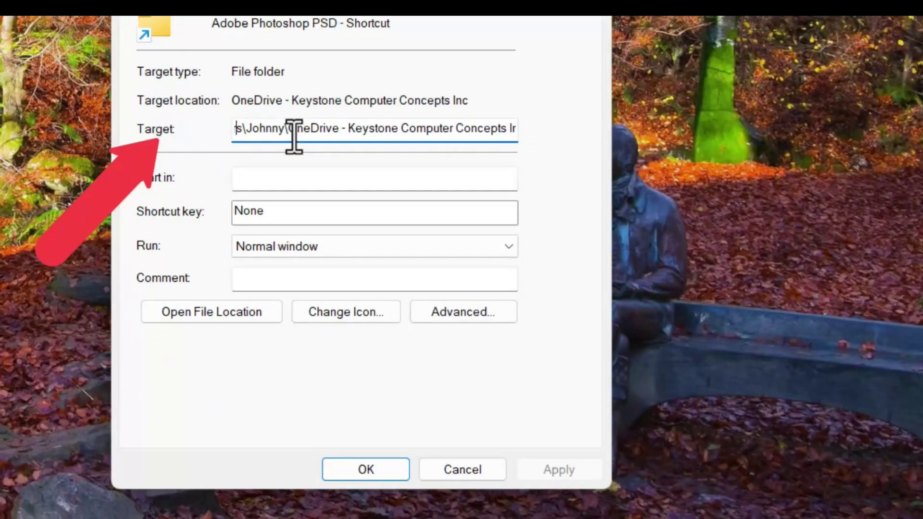
pyautogui.press('Left')
pyautogui.press('Left')
pyautogui.press('Left')
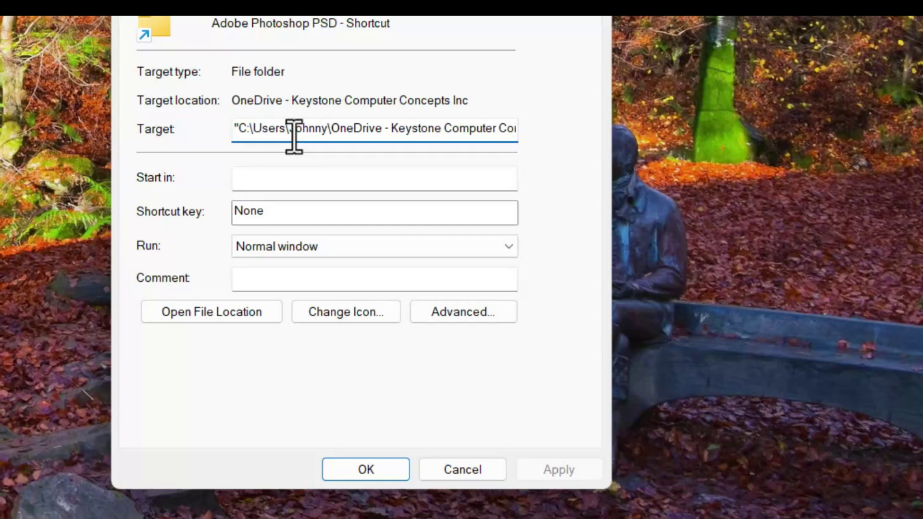
pyautogui.write('ex')
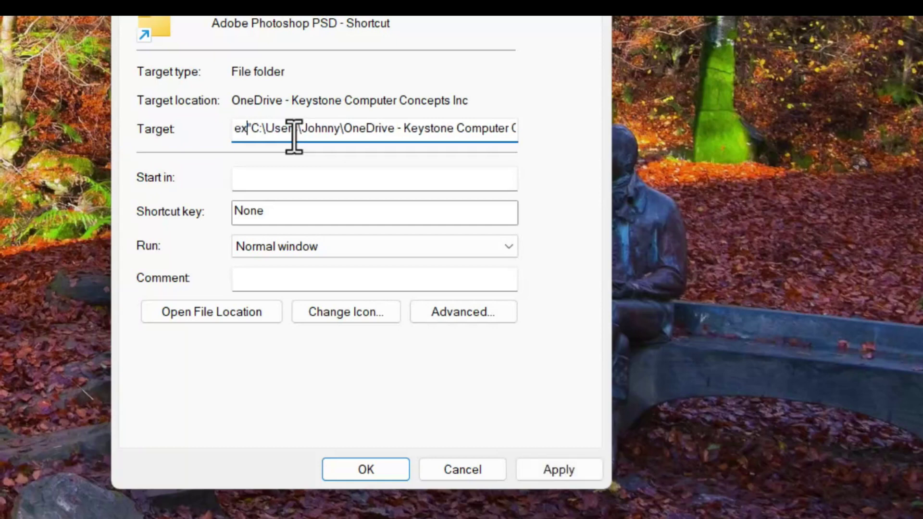
pyautogui.write('plor')
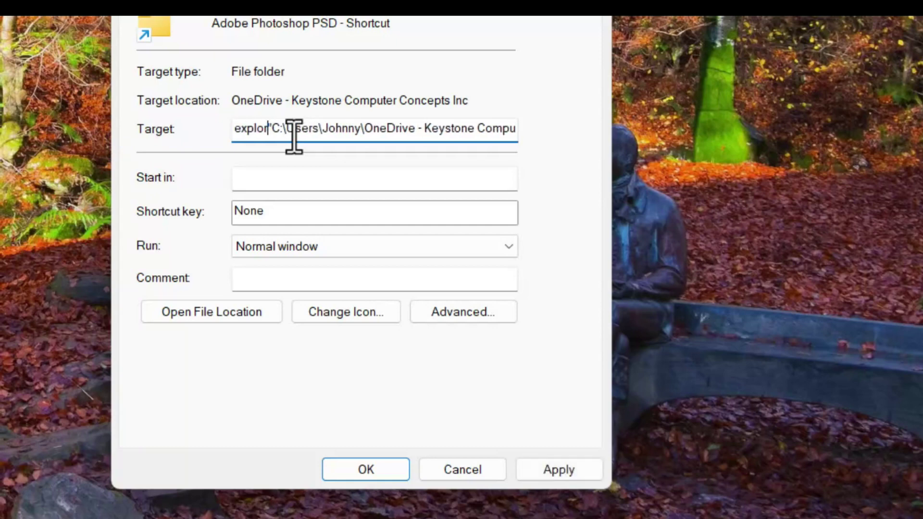
pyautogui.write('er')
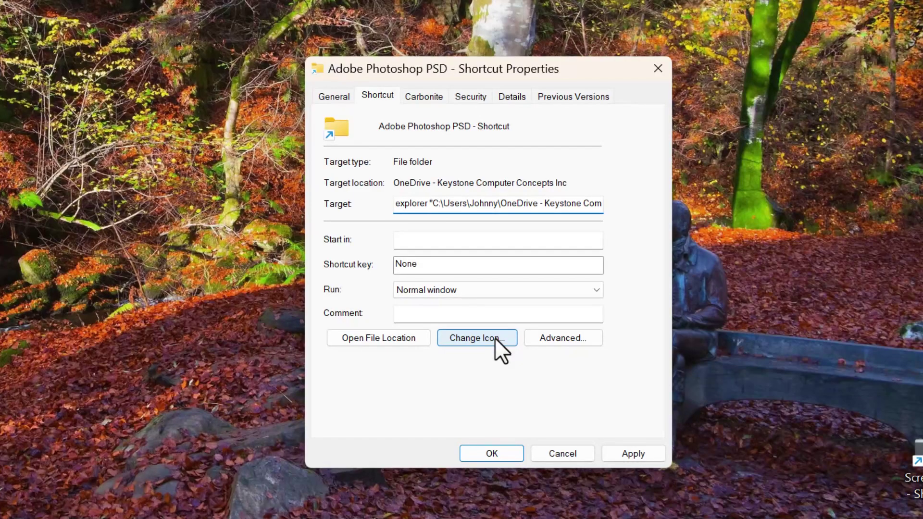
pyautogui.click(494, 337)
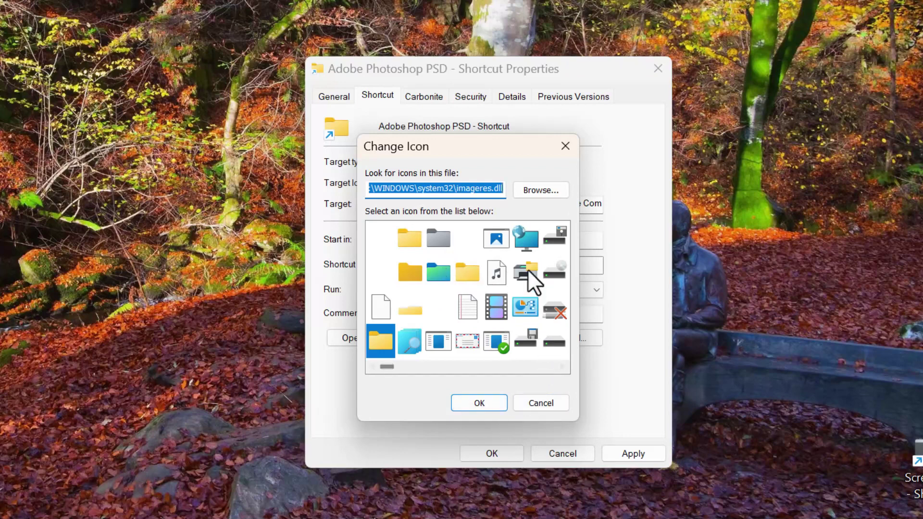
# Step: Assign the document-style system icon to the PSD shortcut and save its Properties
pyautogui.scroll(-2, 517, 266)
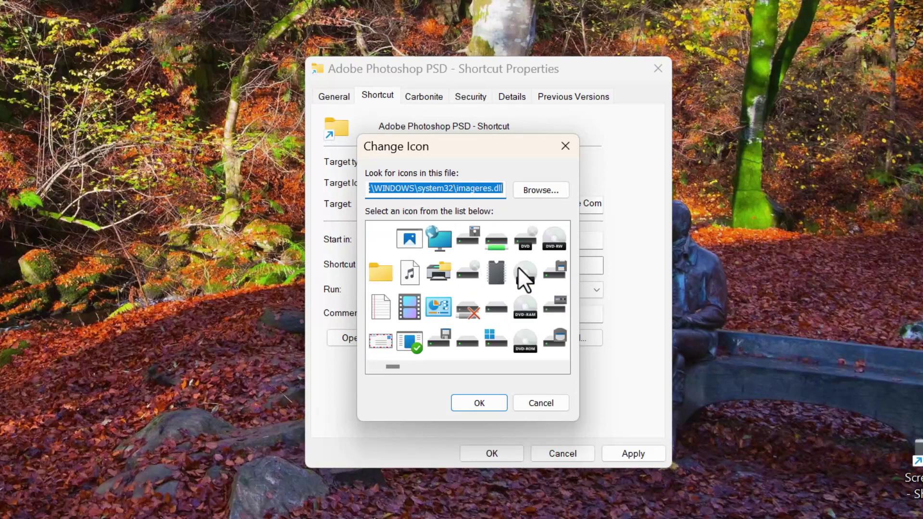
pyautogui.scroll(-1, 518, 266)
pyautogui.scroll(-1, 517, 266)
pyautogui.scroll(-3, 517, 267)
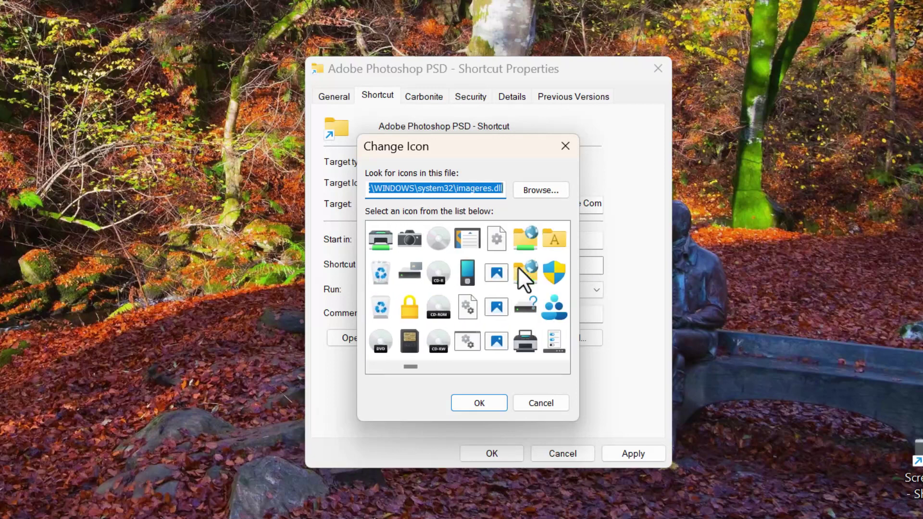
pyautogui.scroll(-1, 518, 266)
pyautogui.scroll(-1, 518, 266)
pyautogui.scroll(-1, 518, 266)
pyautogui.scroll(-1, 517, 266)
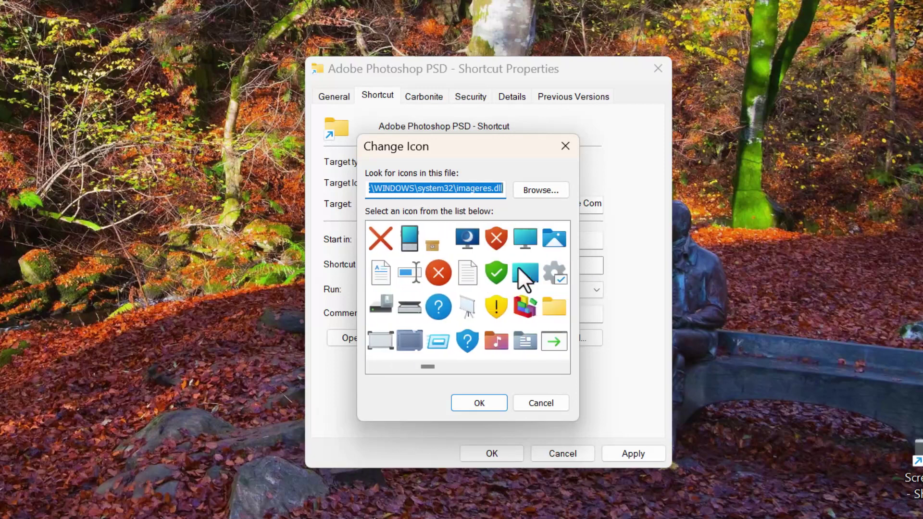
pyautogui.scroll(-1, 517, 266)
pyautogui.scroll(-3, 517, 266)
pyautogui.scroll(-2, 517, 267)
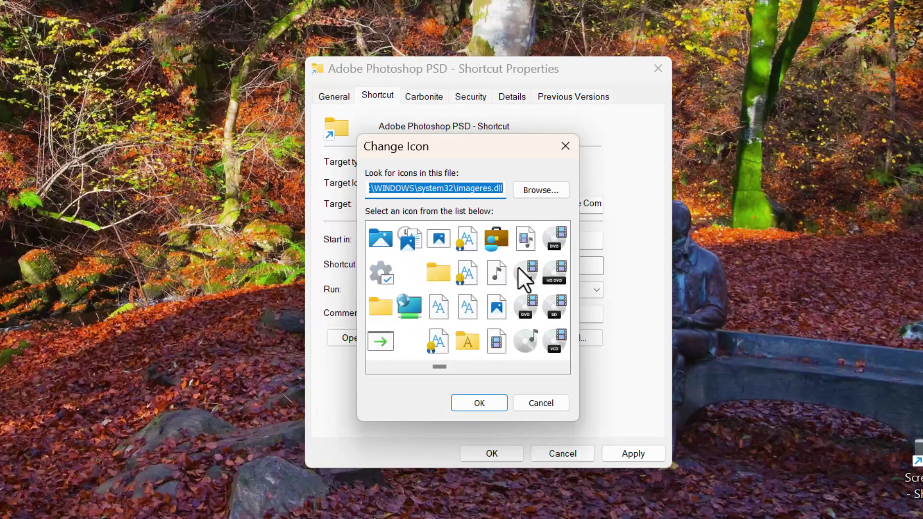
pyautogui.scroll(-1, 517, 266)
pyautogui.scroll(-1, 517, 267)
pyautogui.scroll(-2, 518, 266)
pyautogui.scroll(-1, 518, 267)
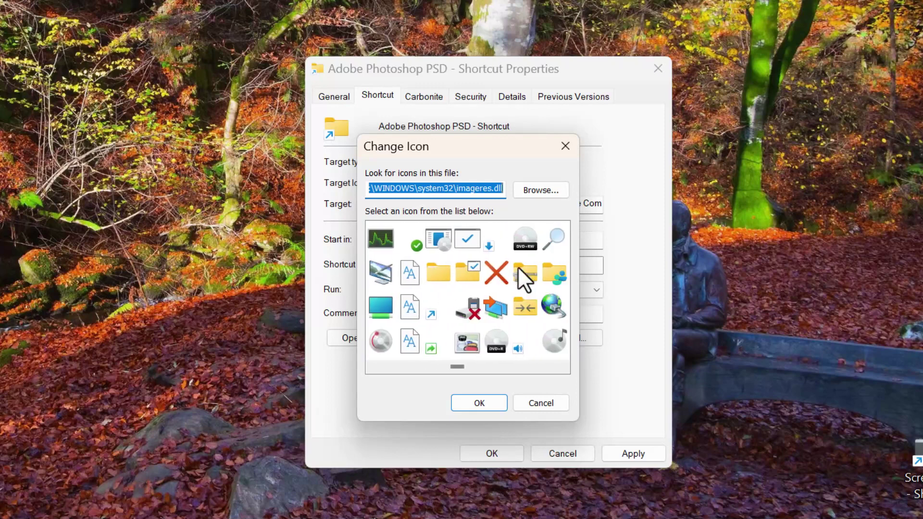
pyautogui.scroll(-2, 518, 267)
pyautogui.scroll(-2, 518, 266)
pyautogui.scroll(-2, 521, 264)
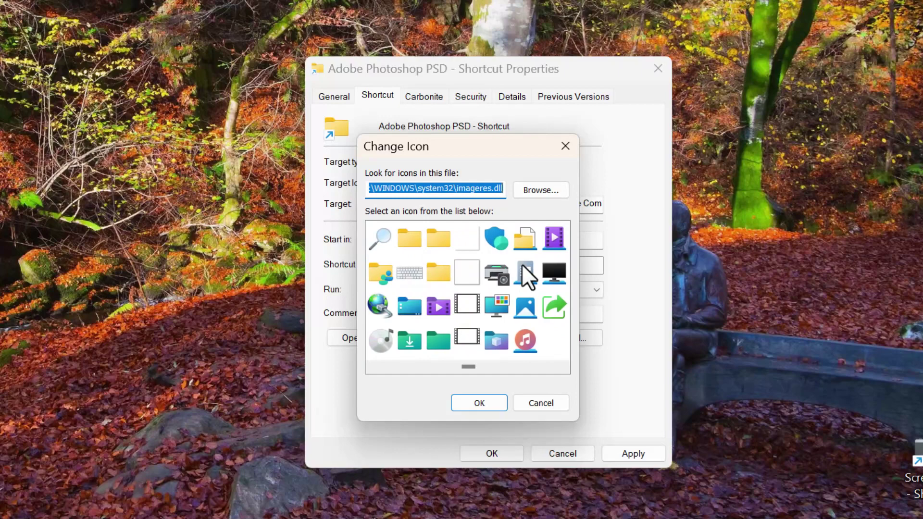
pyautogui.click(521, 264)
pyautogui.click(479, 402)
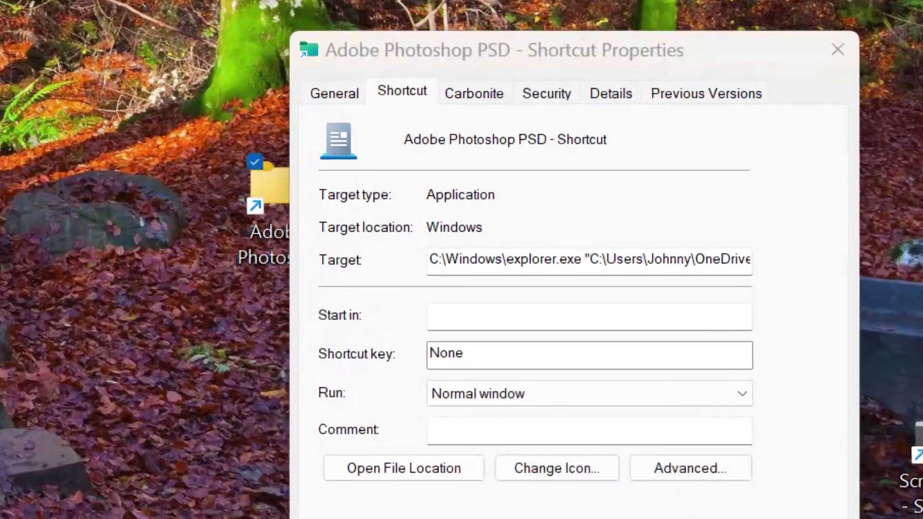
pyautogui.click(506, 454)
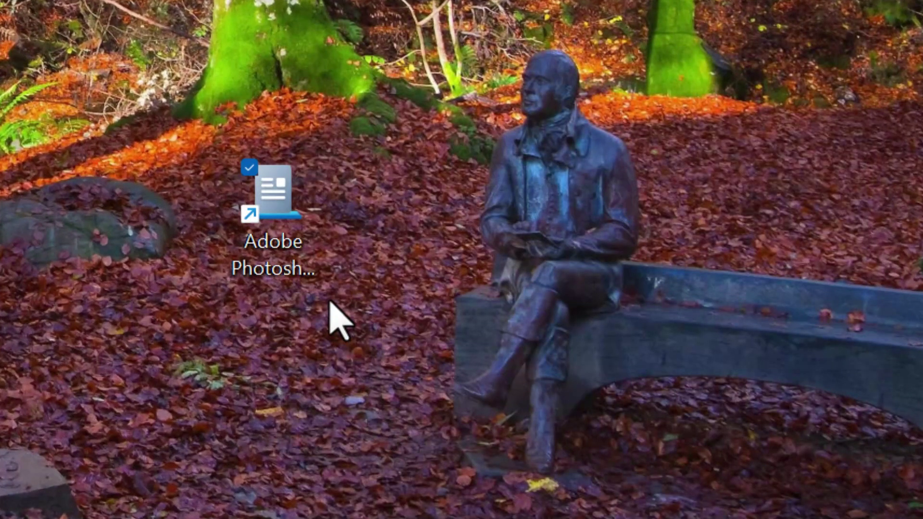
# Step: Pin the PSD shortcut to the taskbar, then open the Adobe Photoshop PSD folder from the new pin
pyautogui.rightClick(287, 203)
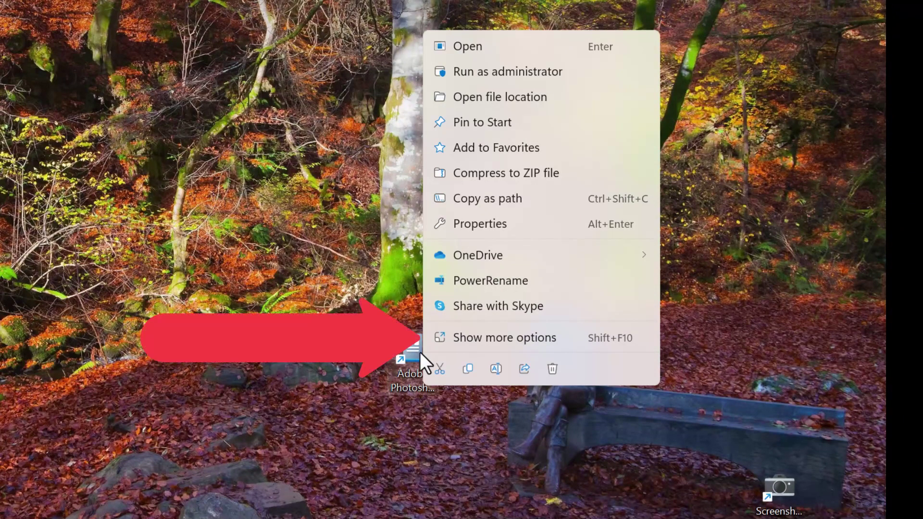
pyautogui.click(530, 336)
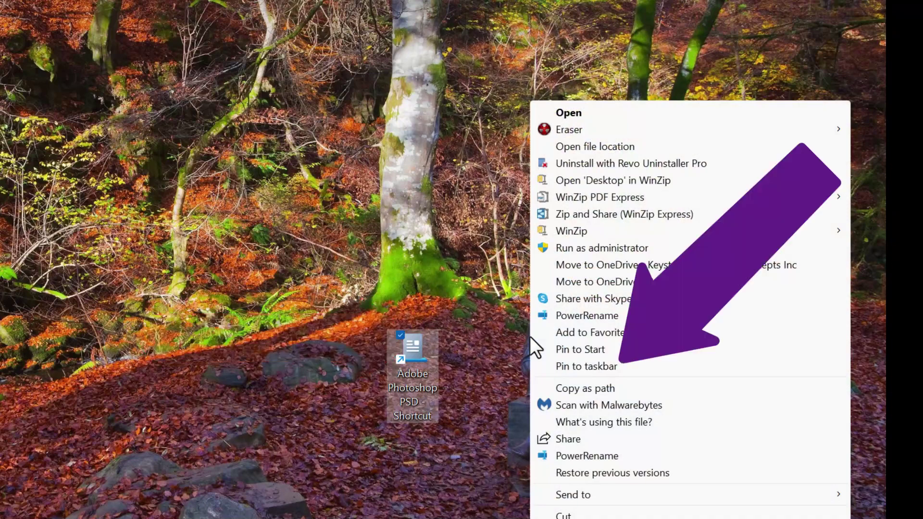
pyautogui.click(632, 366)
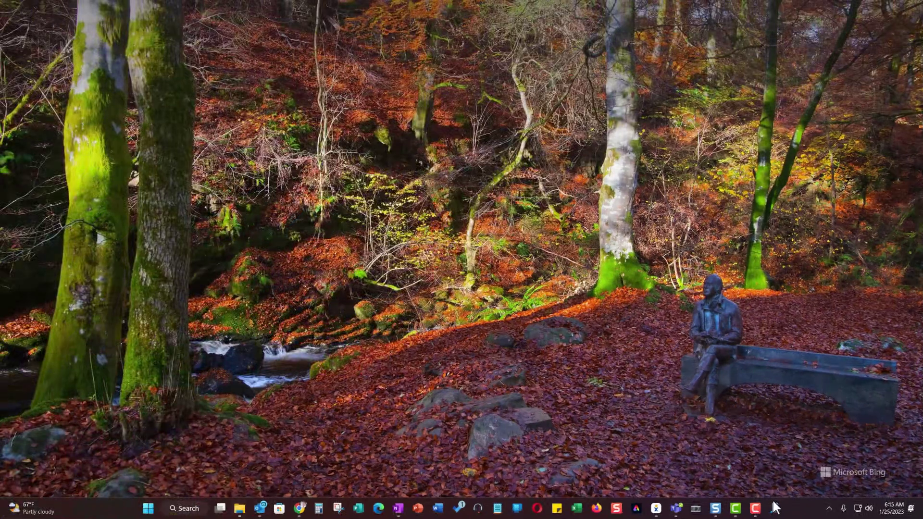
pyautogui.click(772, 505)
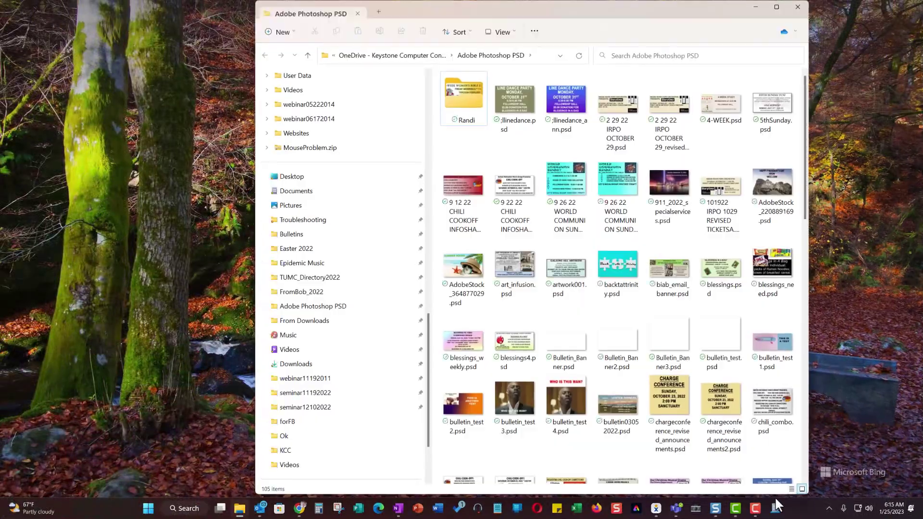